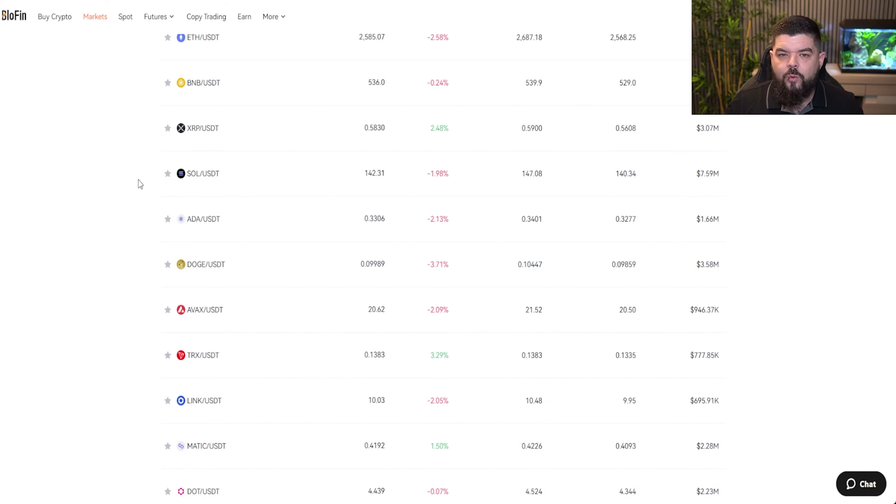
Browse the hot spot pairs, switch the spot market list to Trending, and look through its pairs
scroll(141, 191, "down", 3)
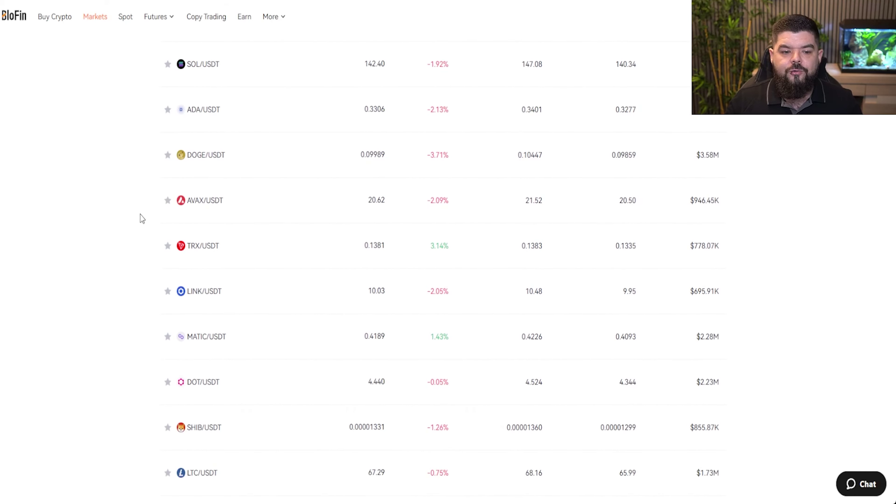
scroll(144, 225, "down", 2)
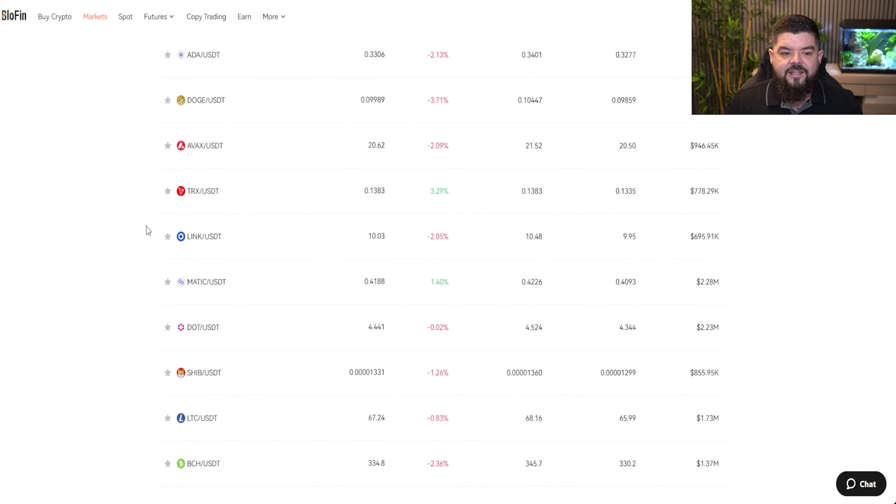
scroll(146, 233, "up", 2)
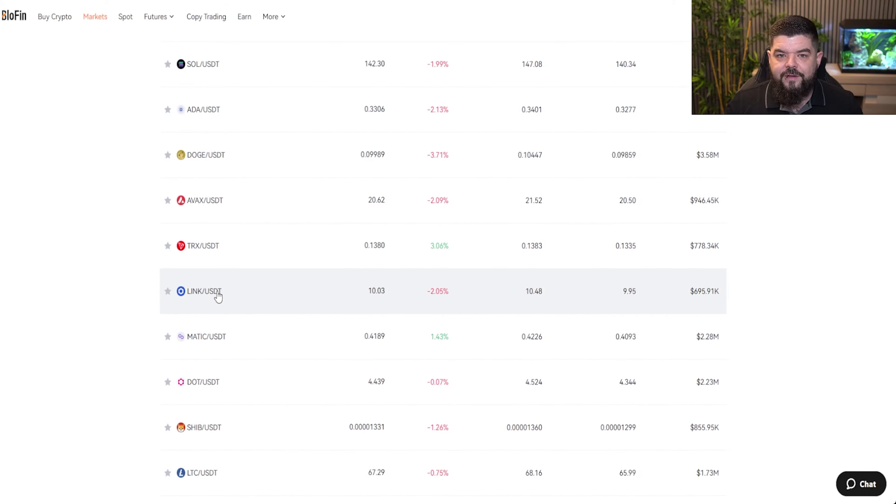
scroll(236, 159, "up", 6)
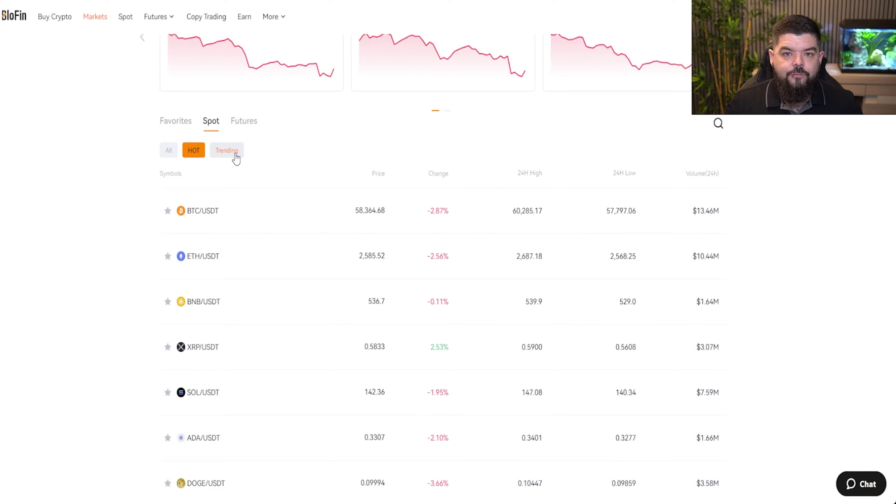
left_click(236, 154)
scroll(136, 201, "down", 2)
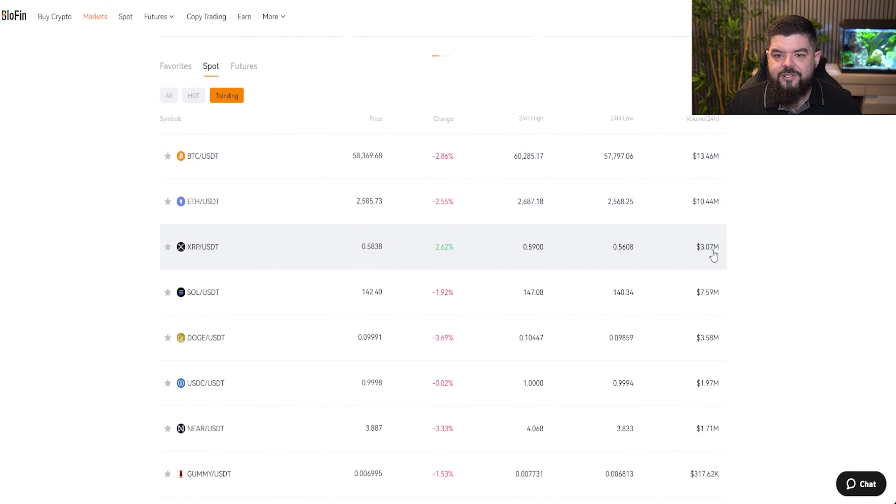
Filter the futures market list to the Meme category and look through its perpetual contracts
scroll(666, 295, "up", 5)
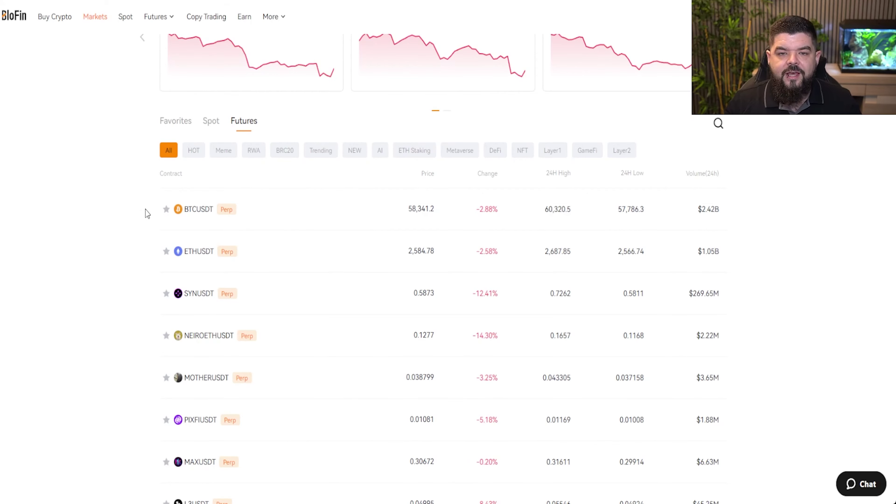
left_click(219, 158)
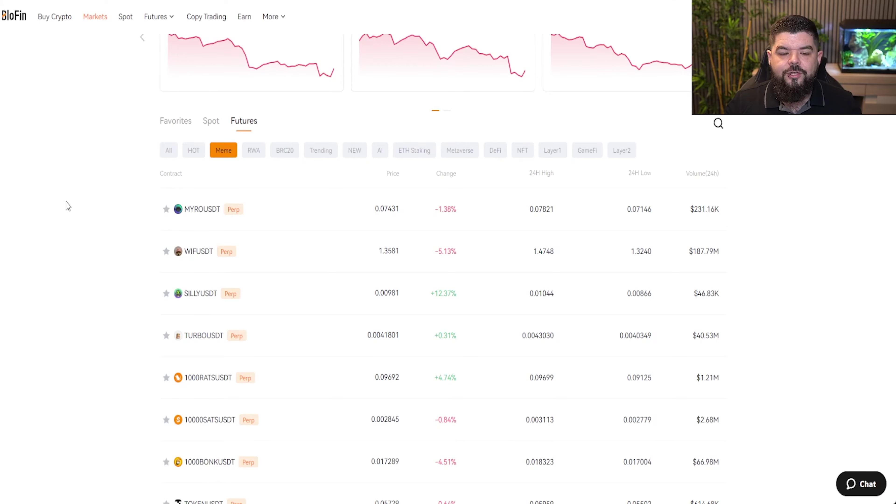
scroll(73, 207, "down", 3)
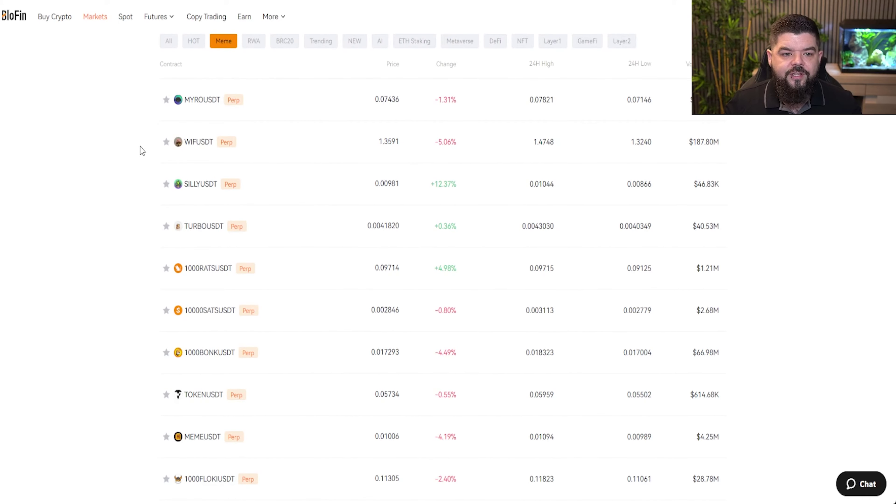
scroll(142, 147, "down", 10)
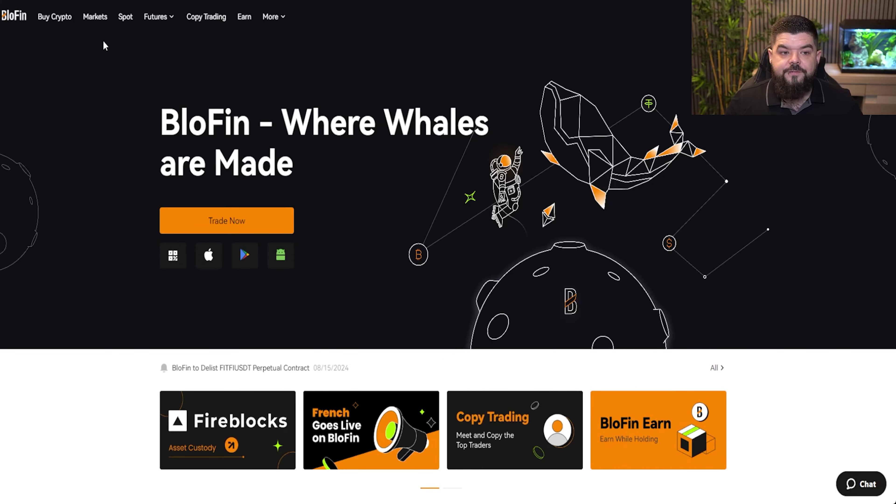
Open the spot trading page and switch its appearance to dark mode
left_click(126, 17)
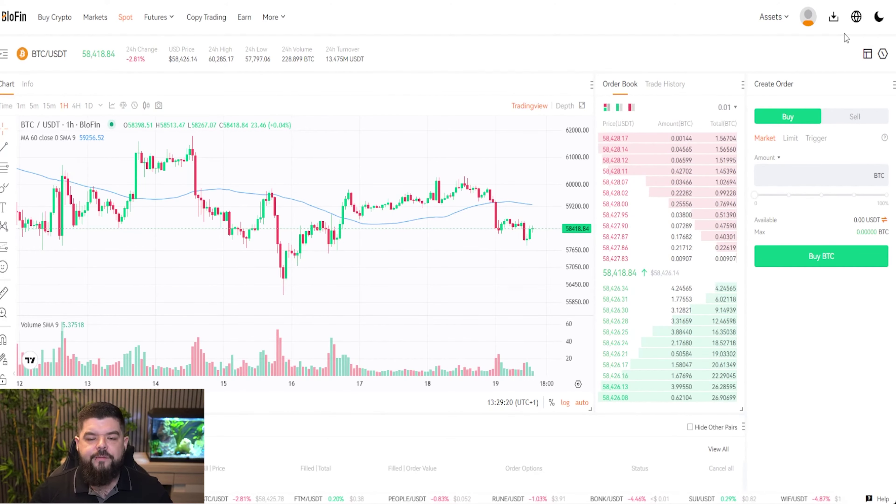
mouse_move(833, 32)
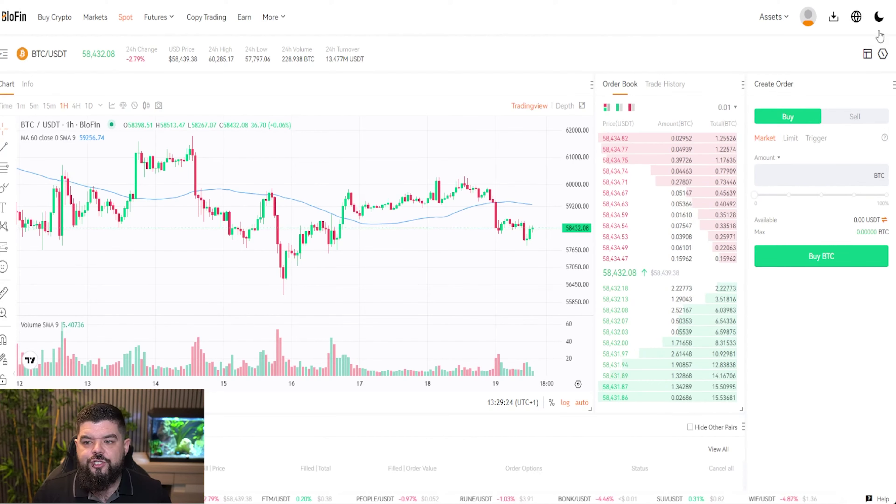
left_click(879, 18)
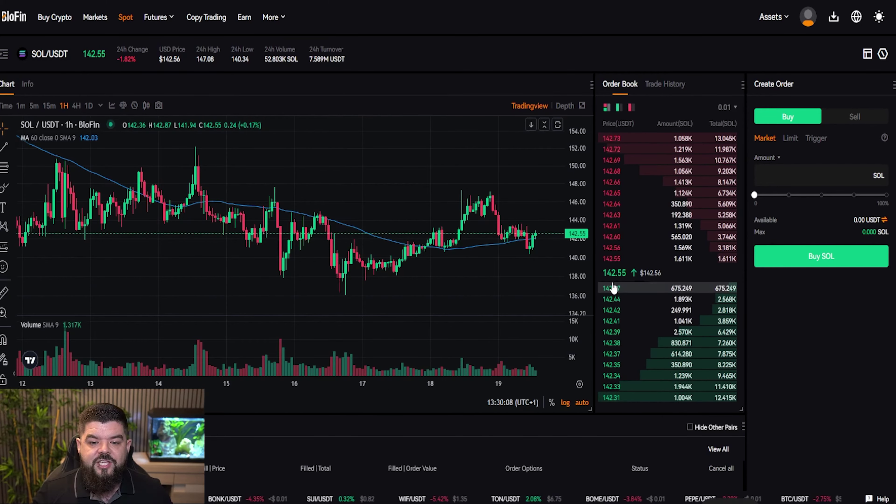
Draw a short, nearly horizontal trend line at about 139.5 beneath the latest SOL/USDT candles and delete it
left_click(4, 145)
left_click(498, 261)
left_click(546, 262)
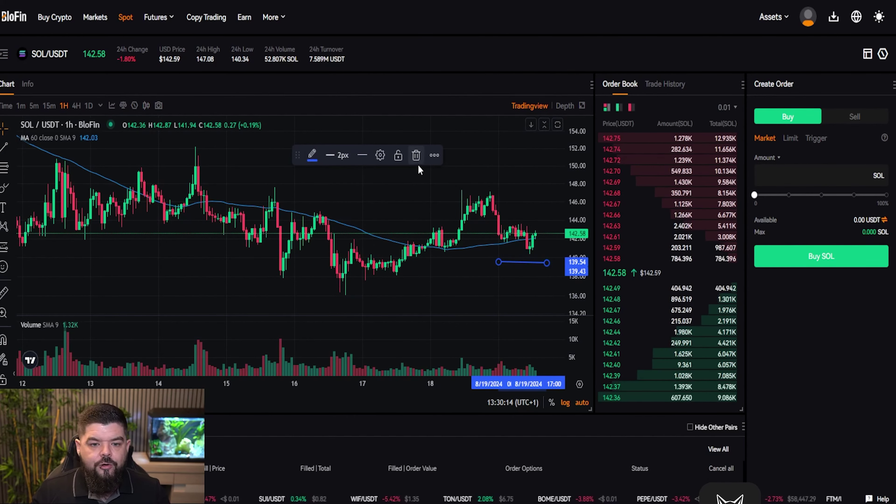
left_click(416, 155)
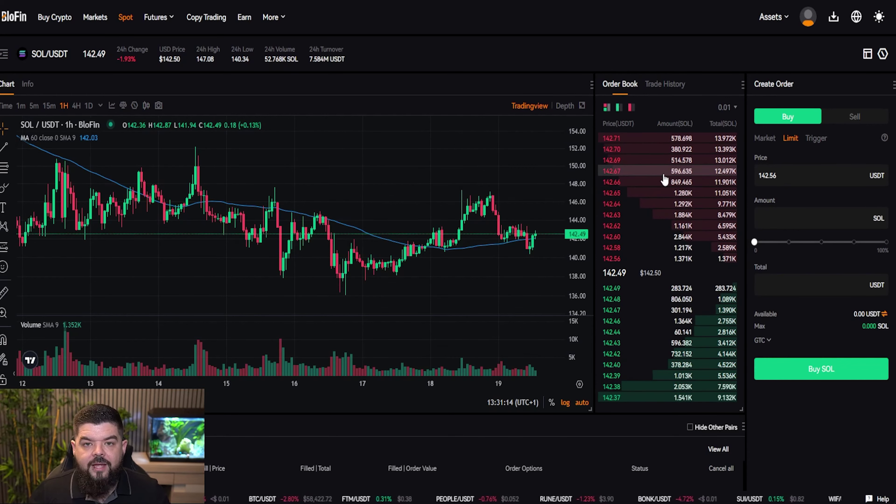
Fill in the SOL limit buy order with a price of 140 USDT and a total of 1000 USDT
double_click(783, 175)
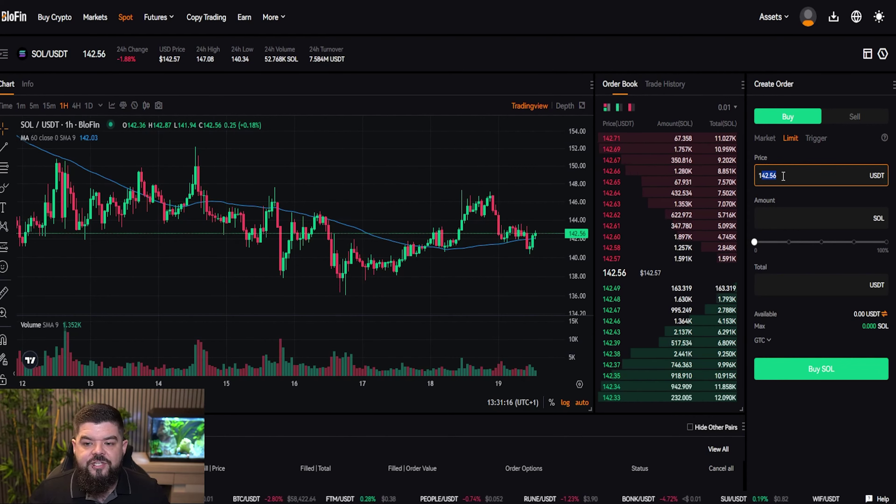
type("140")
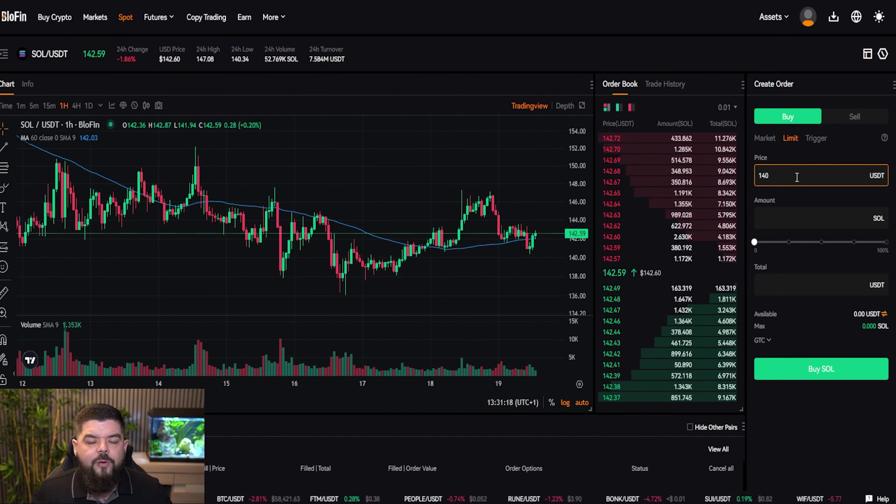
left_click(821, 196)
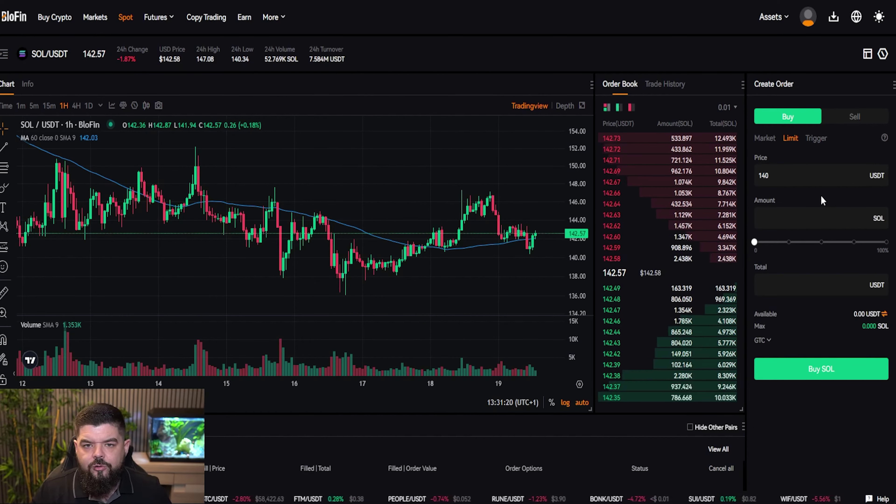
left_click(828, 286)
type("1000")
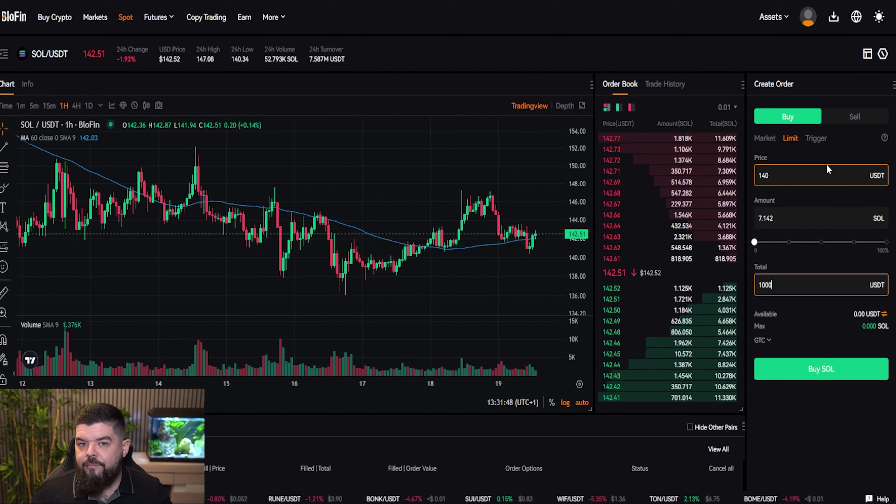
Change the SOL buy order to a market order and set its amount to 7 SOL
left_click(766, 138)
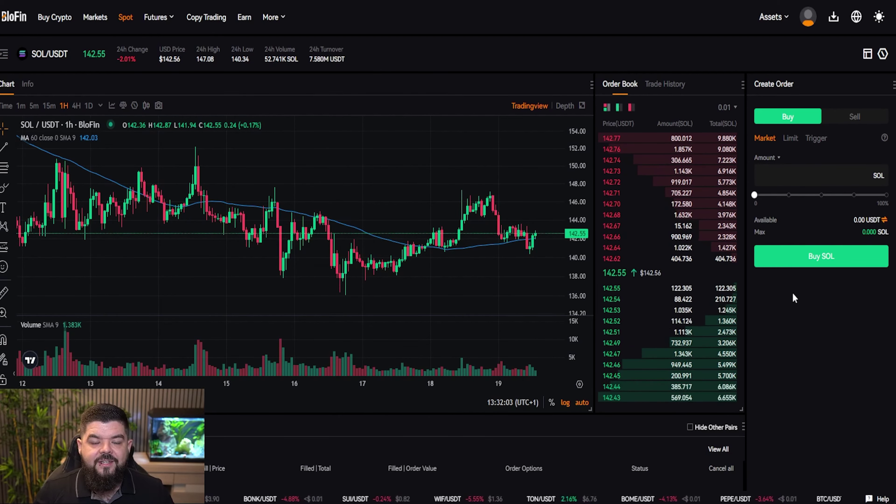
left_click(769, 180)
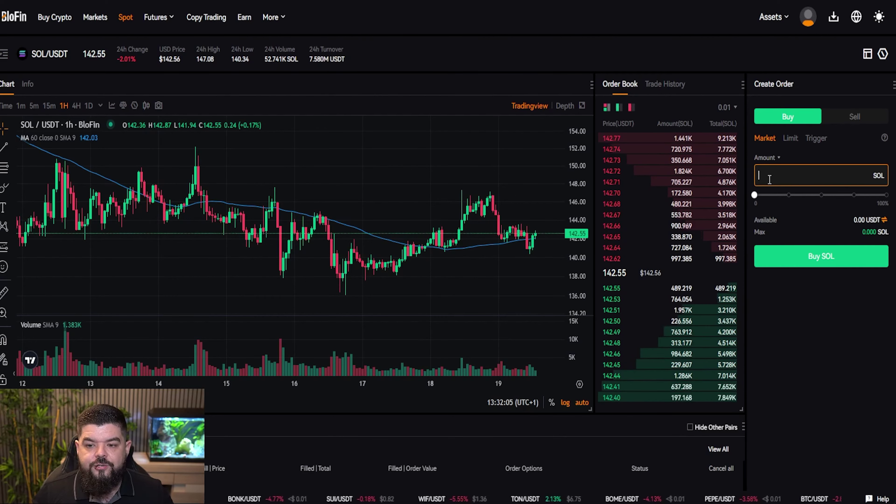
type("7")
left_click(844, 358)
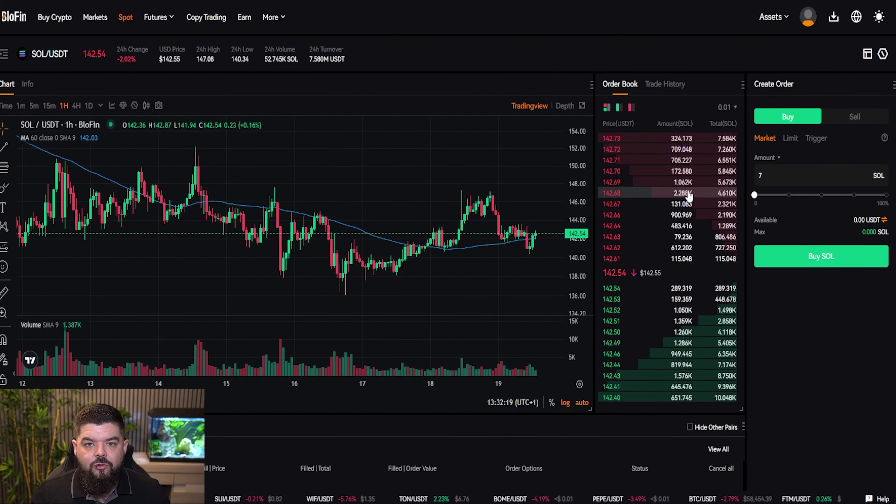
left_click(762, 179)
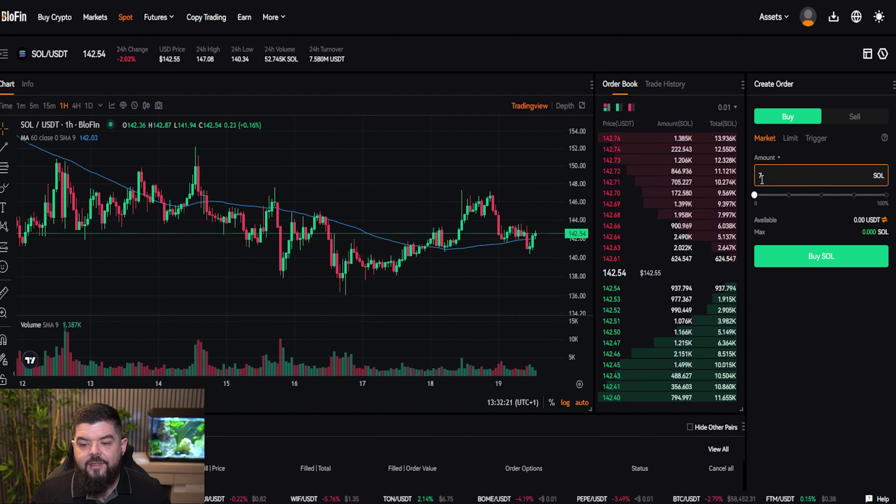
left_click(791, 262)
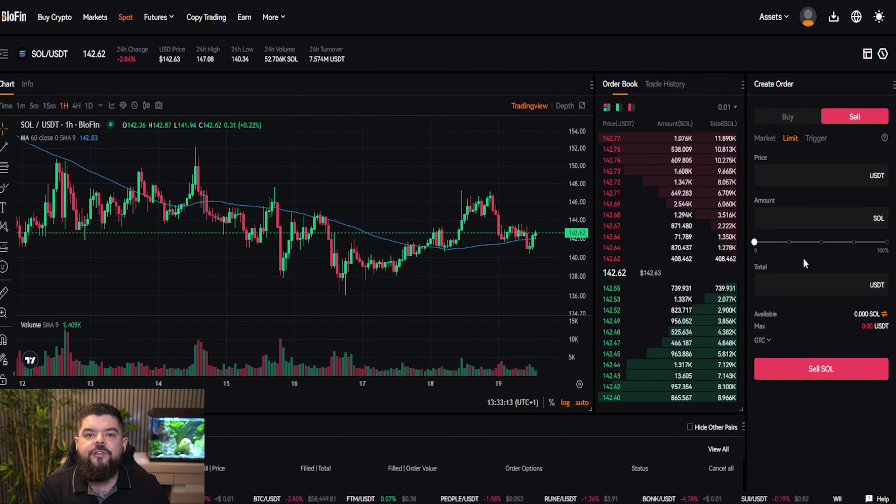
Fill in the limit sell order with an amount of 7 SOL and a price of 150 USDT
left_click(830, 216)
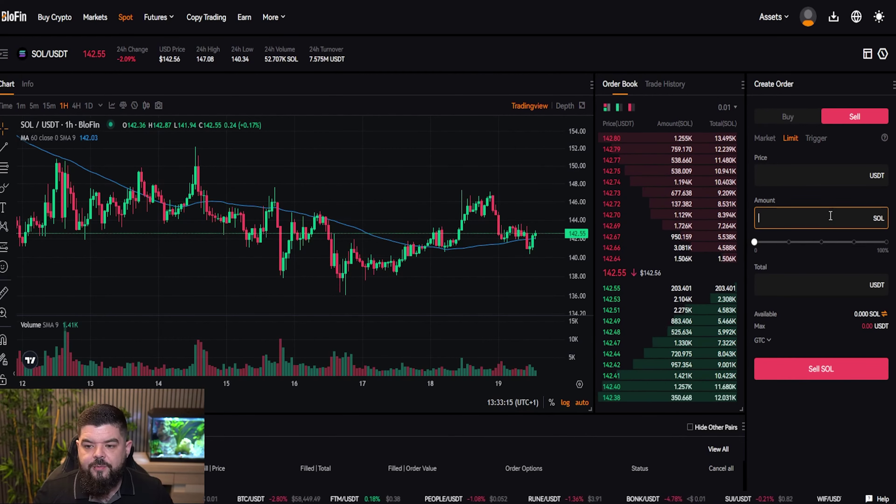
type("7")
left_click(823, 180)
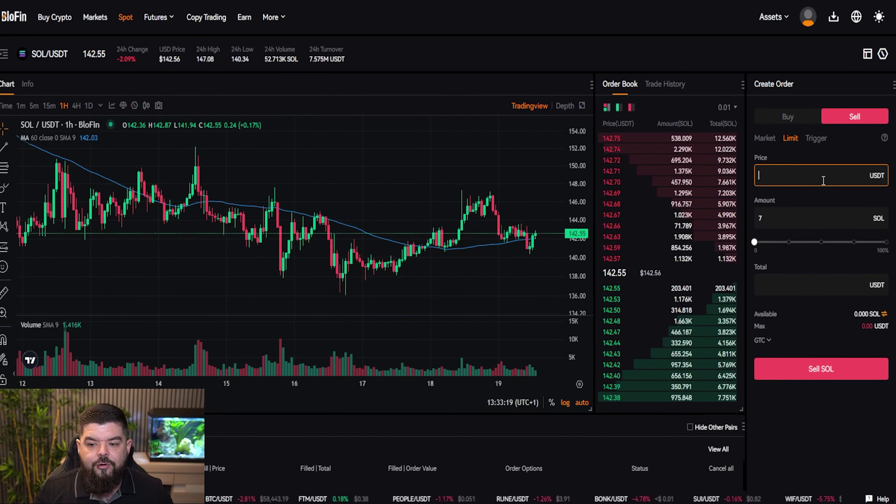
type("150")
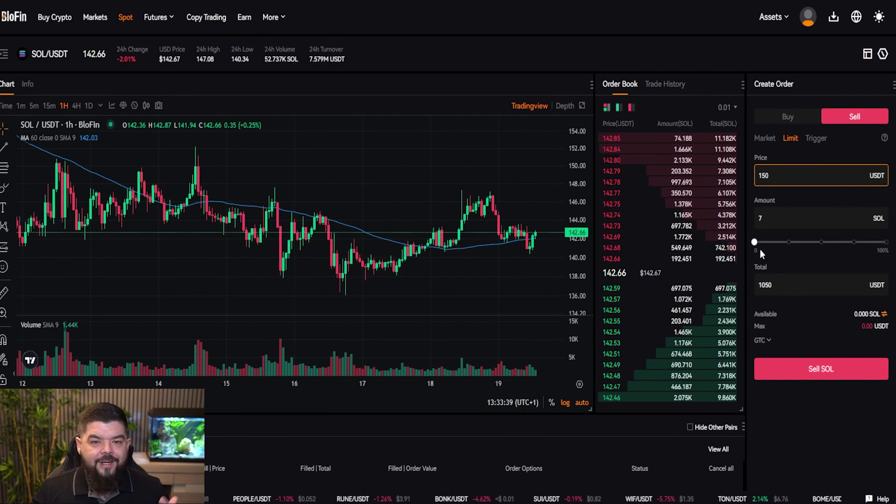
left_click(771, 142)
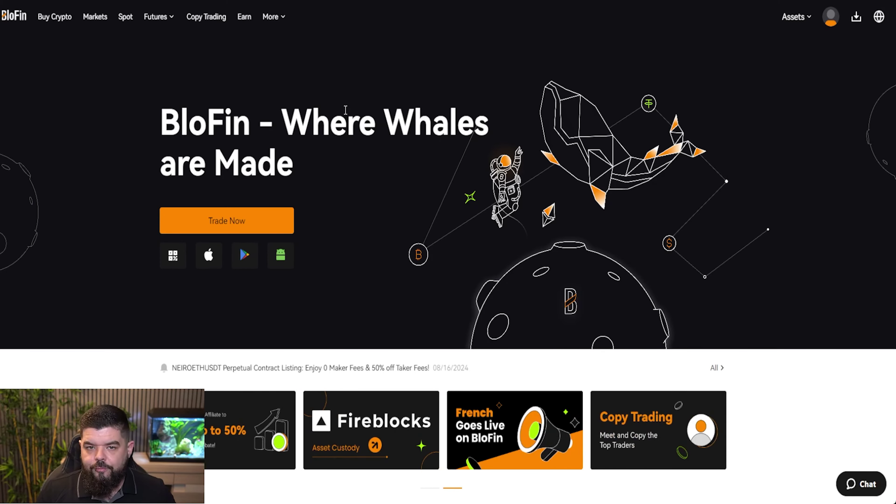
Open the futures trading page and view the DOTUSDT chart at daily and 5-minute intervals before returning it to 1 hour
mouse_move(157, 17)
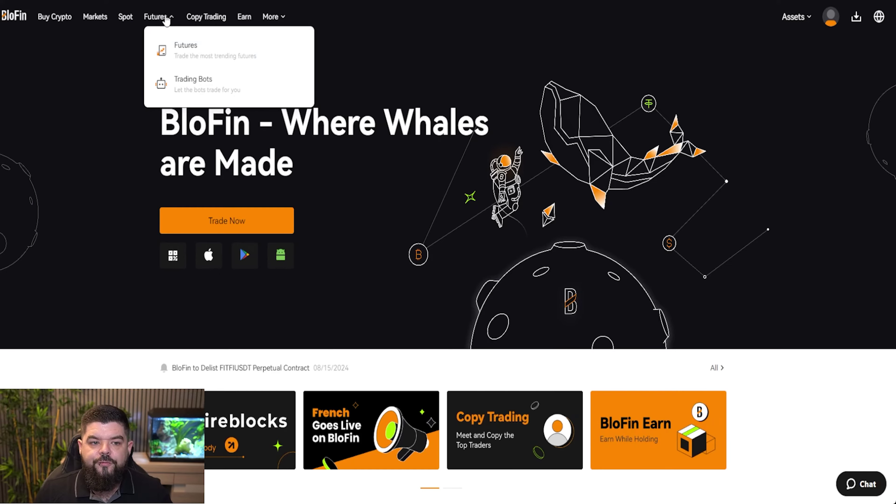
left_click(183, 56)
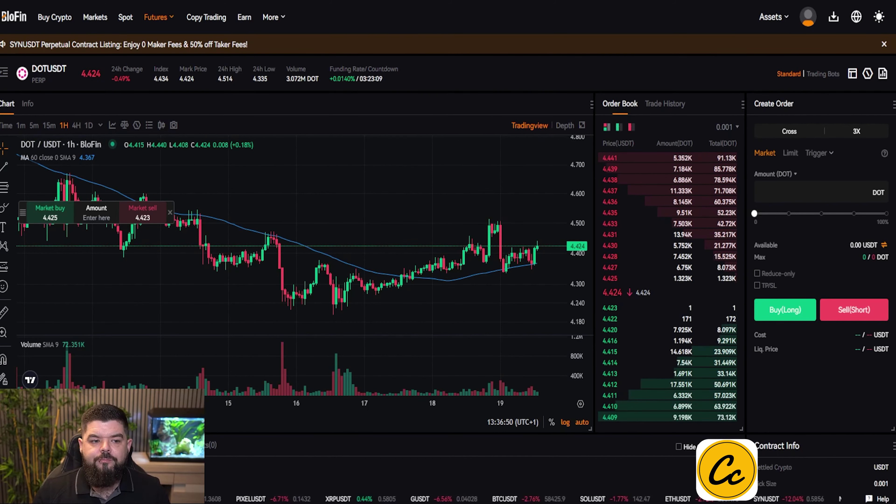
left_click(78, 127)
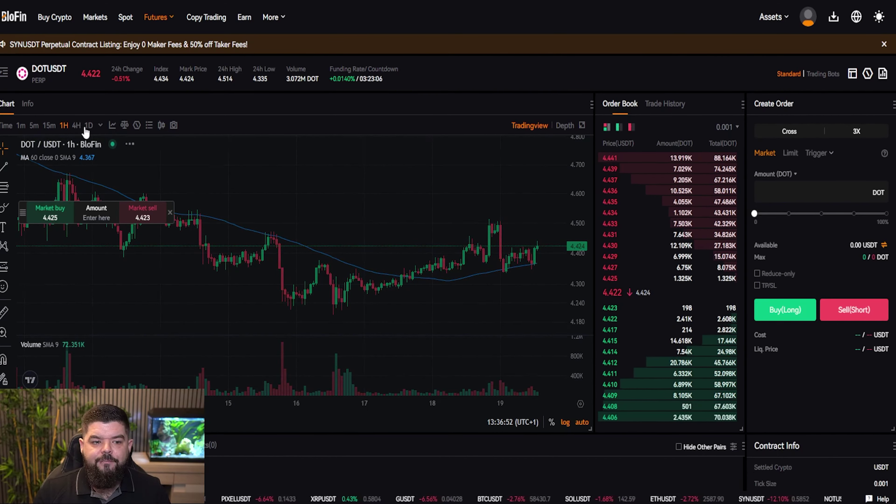
left_click(88, 128)
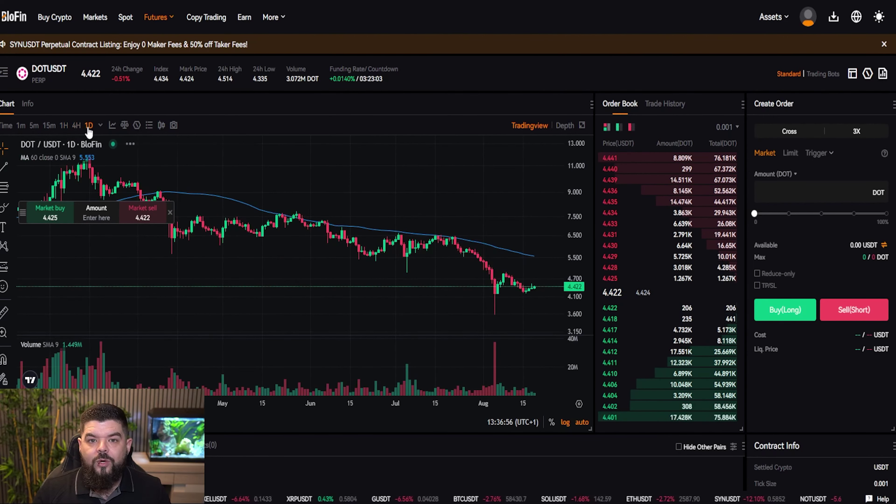
left_click(34, 126)
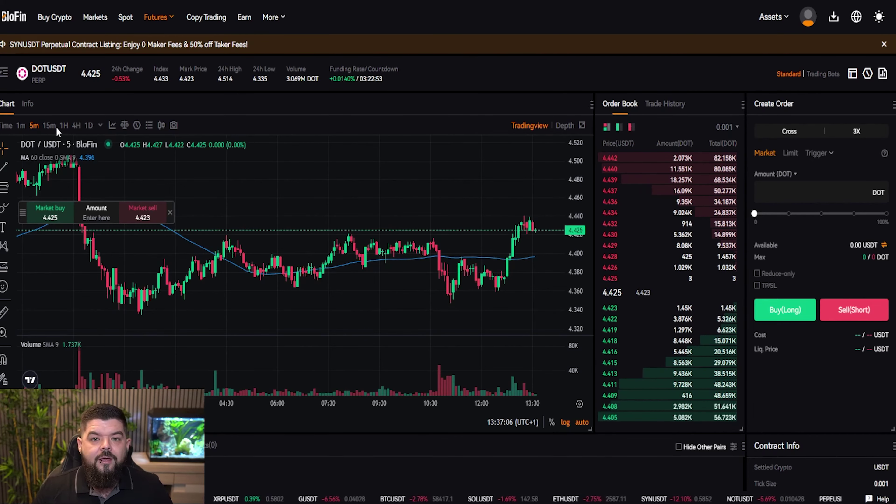
left_click(64, 125)
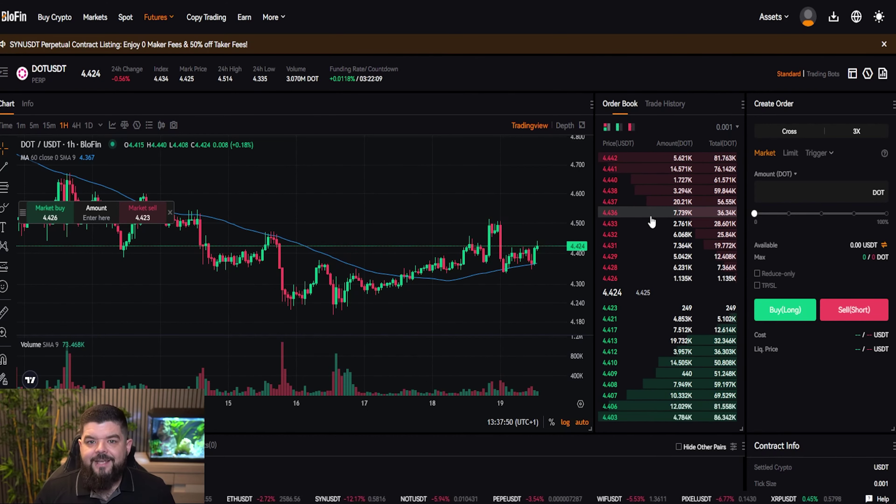
Set the margin mode of the DOTUSDT perpetual contract to Isolated
left_click(789, 131)
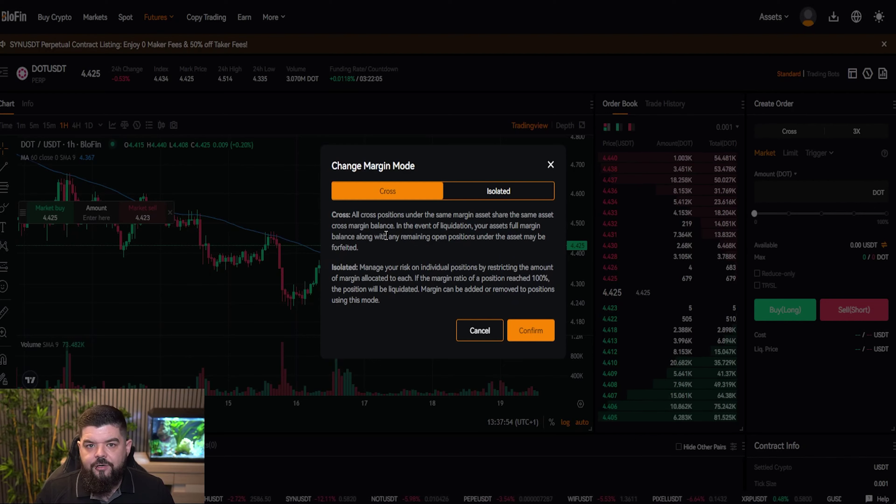
left_click(484, 199)
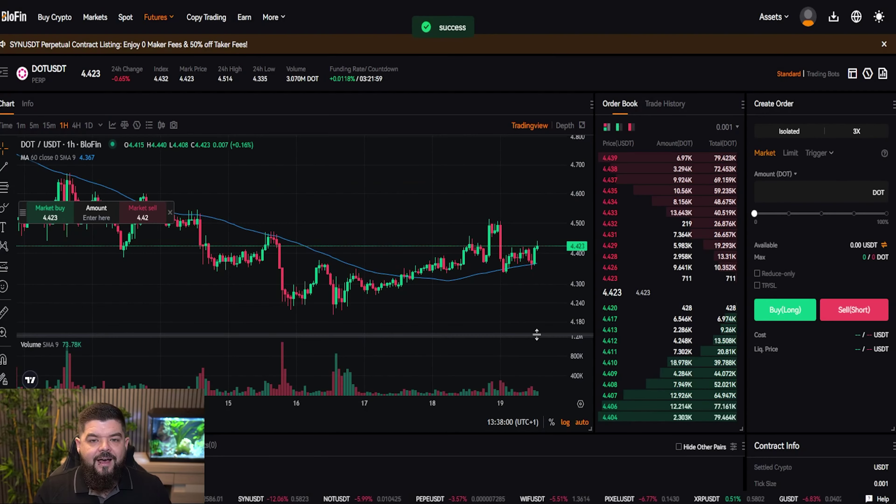
Set the leverage of the isolated DOTUSDT perpetual contract to 5X
left_click(530, 330)
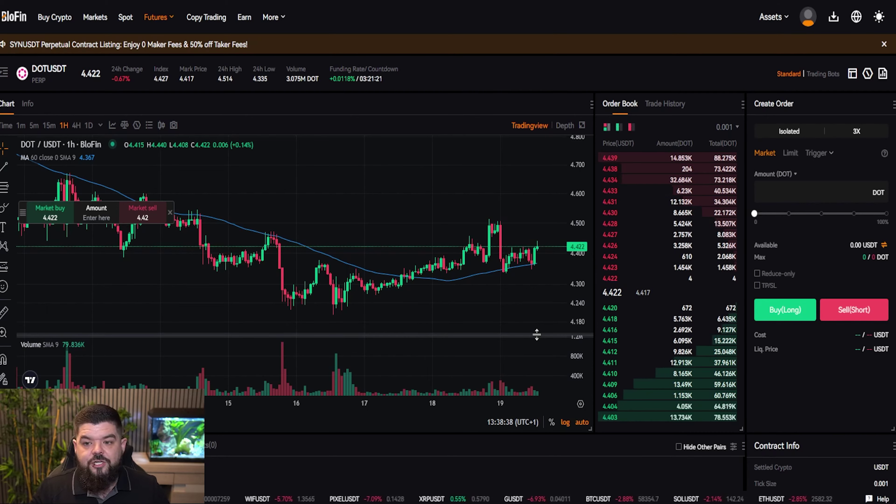
left_click(839, 128)
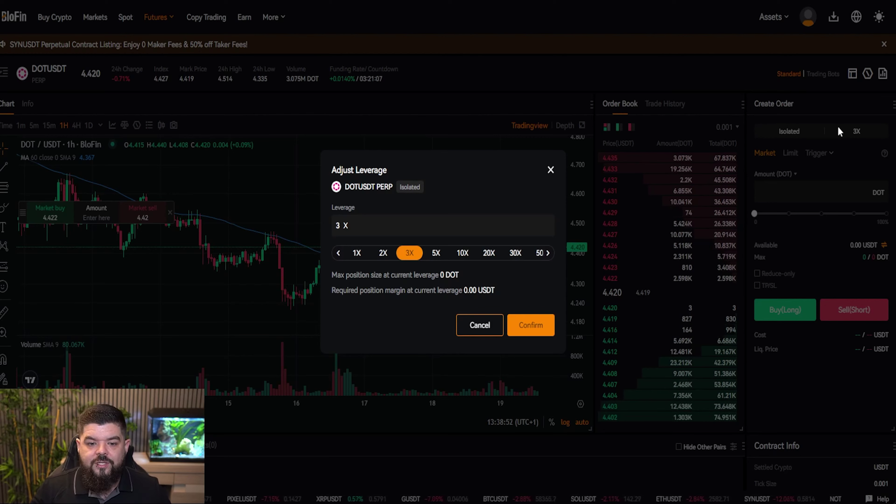
left_click(390, 254)
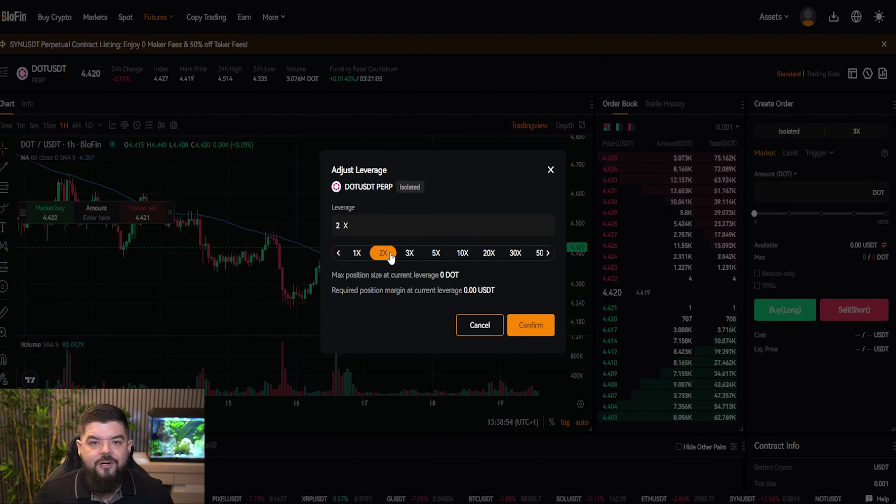
left_click(409, 258)
left_click(434, 257)
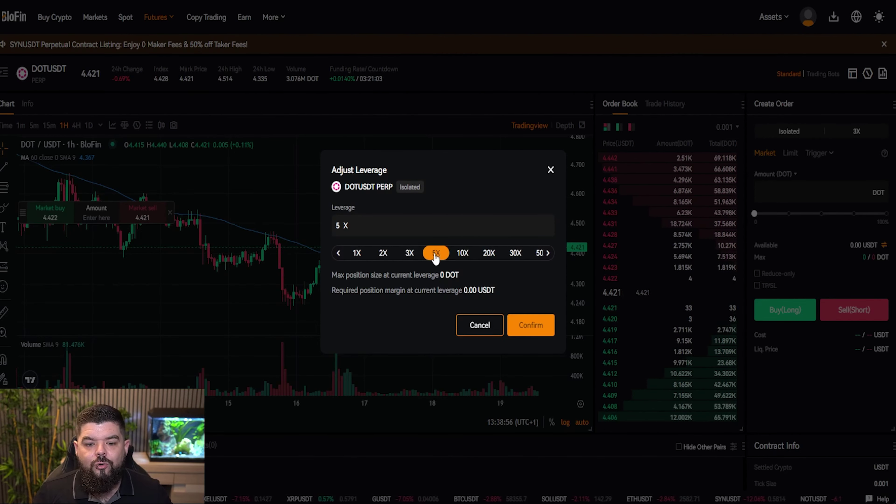
left_click(524, 322)
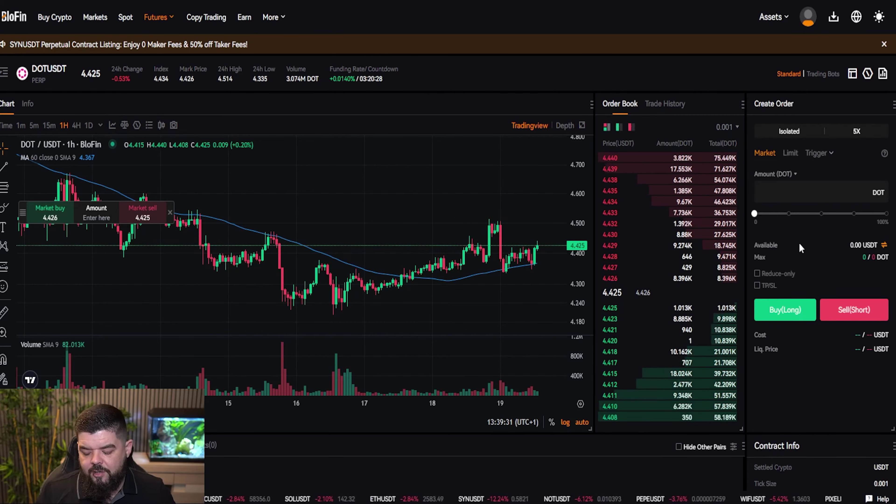
Fill in the market order with 5 DOT, a take-profit trigger price of 10 USDT and a stop-loss trigger price of 3.50 USDT
left_click(807, 192)
type("5")
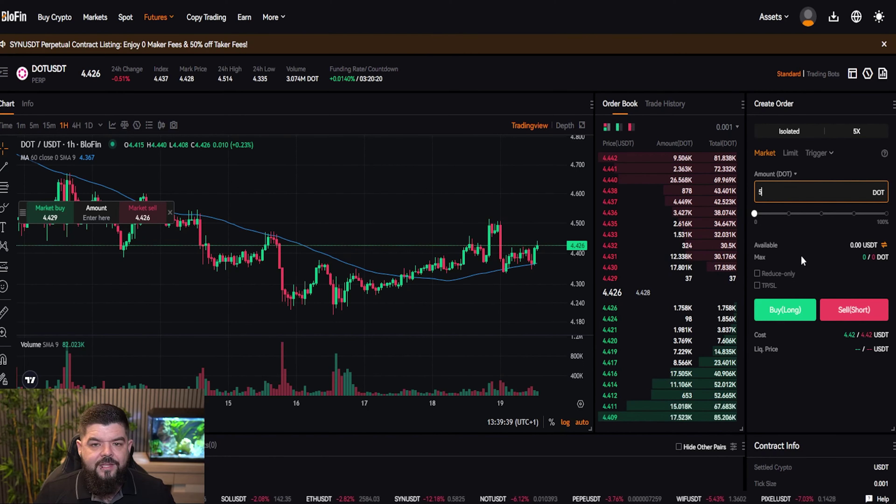
left_click(758, 284)
left_click(824, 318)
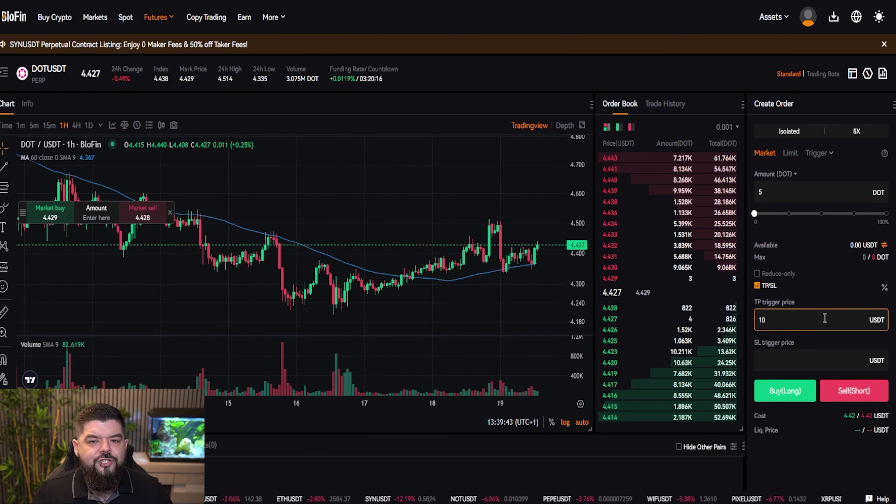
left_click(800, 357)
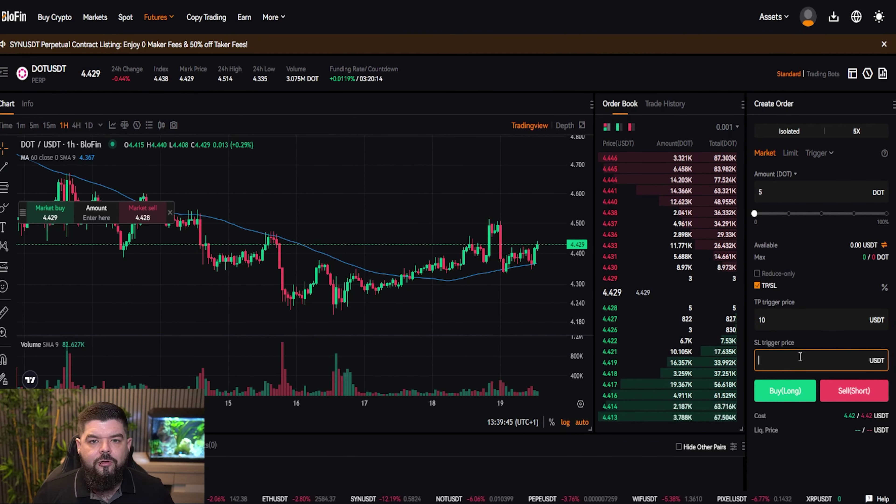
type("3.50")
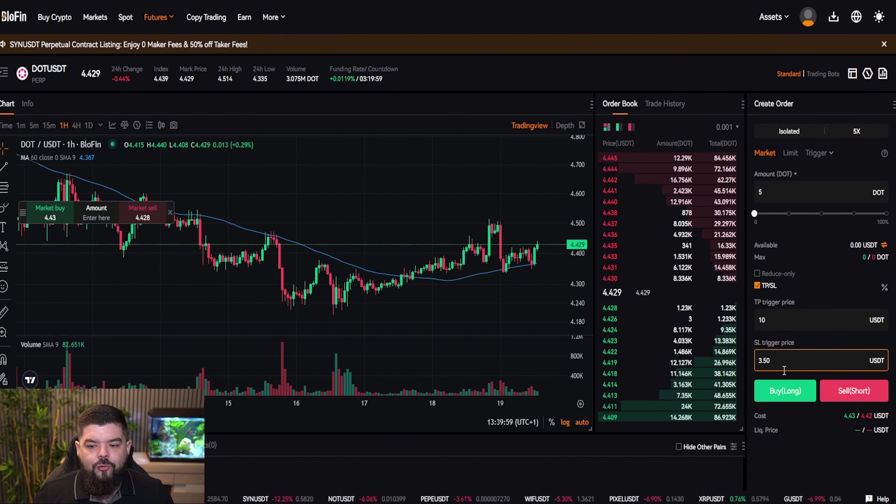
Bring up the confirmation for the long market order and cancel it without placing the order
left_click(784, 397)
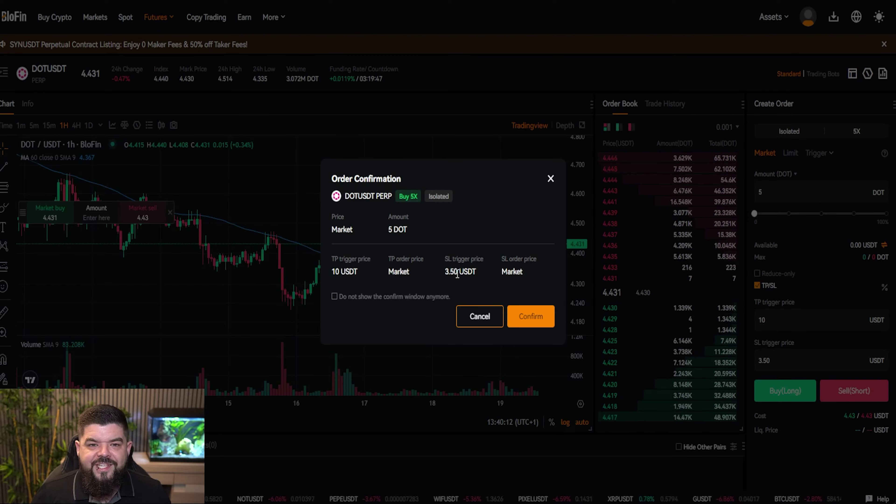
left_click(479, 315)
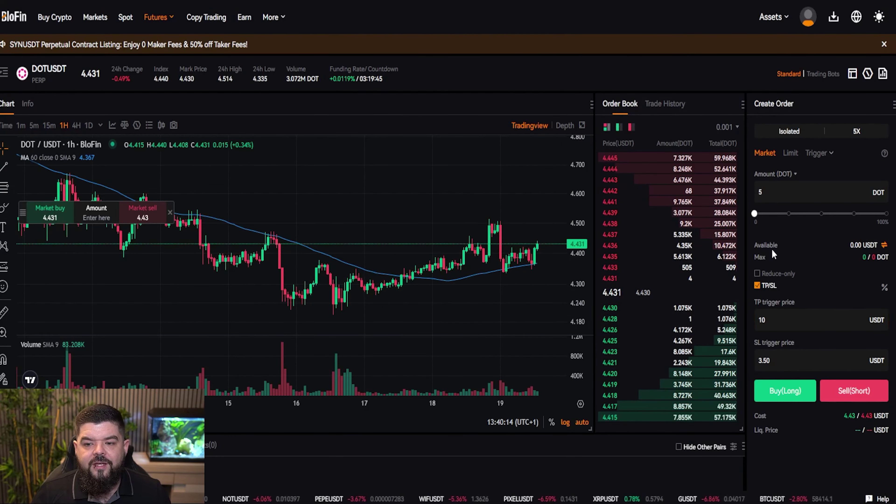
Change the DOTUSDT order to a limit order with a price of 4.4 USDT and an amount of 5 DOT
left_click(792, 154)
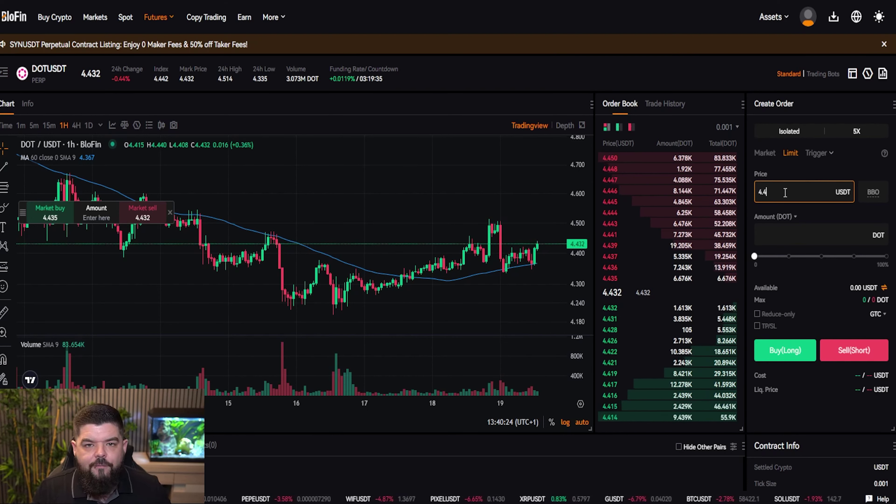
left_click(773, 225)
type("5")
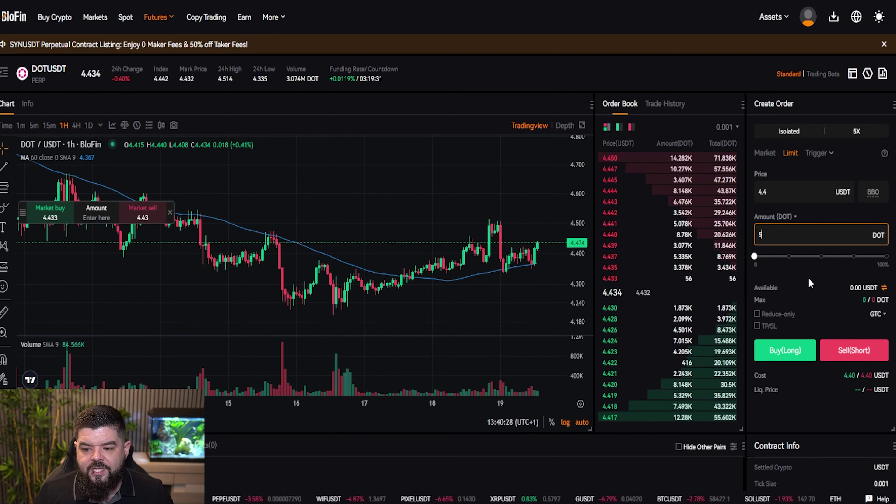
left_click(805, 297)
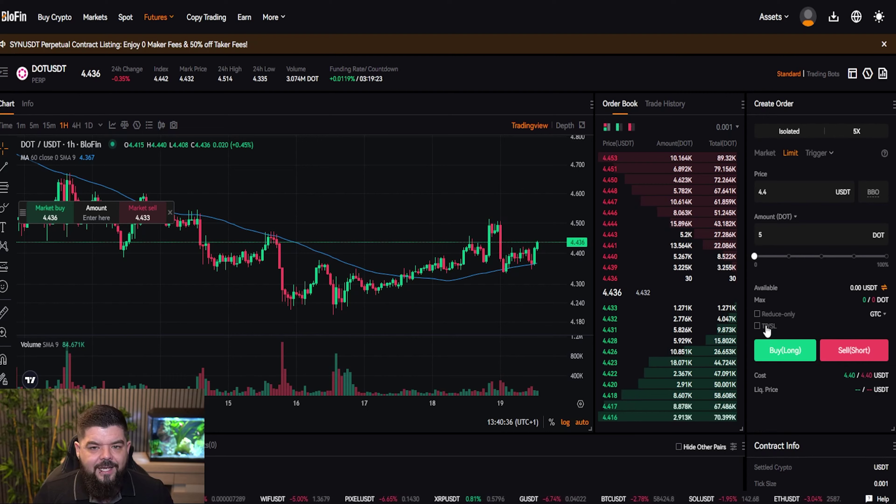
Enable TP/SL on the limit order with a take-profit trigger of 10 USDT and a stop-loss trigger of 3.5 USDT
left_click(757, 325)
left_click(773, 367)
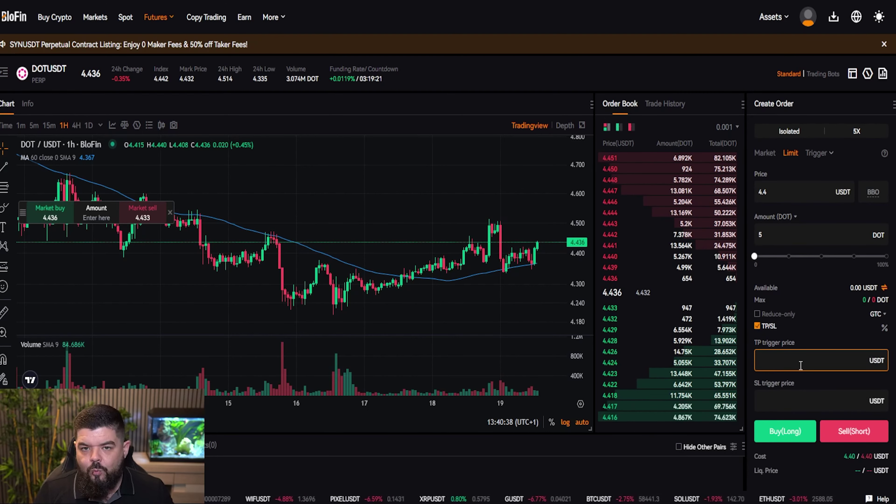
type("10")
left_click(820, 400)
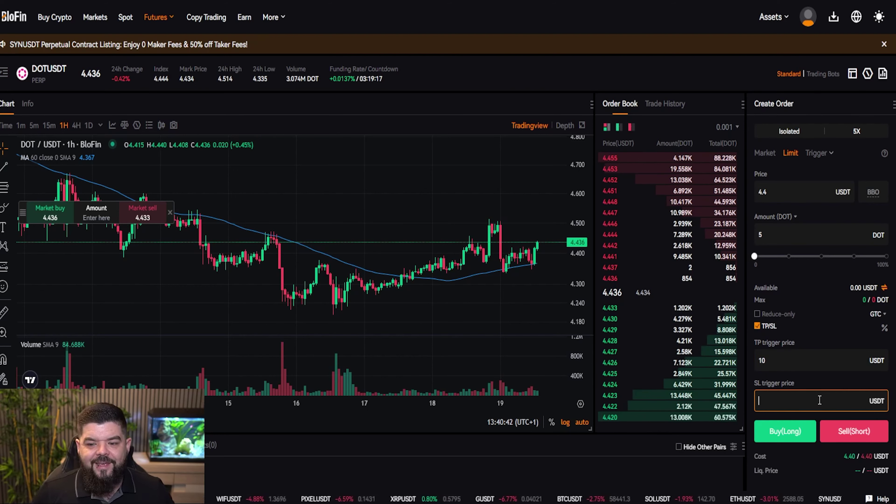
type("3.5")
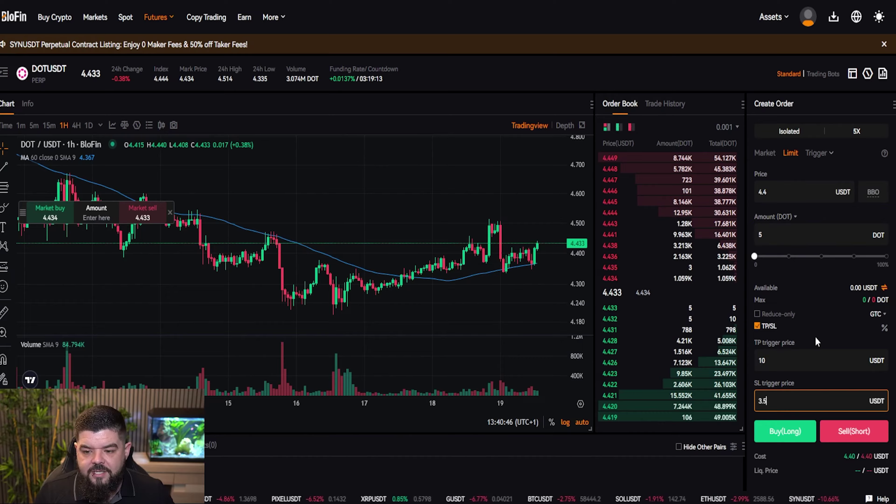
Submit the DOTUSDT limit order as a long position to bring up its order confirmation
scroll(795, 355, "down", 2)
left_click(796, 373)
left_click(793, 378)
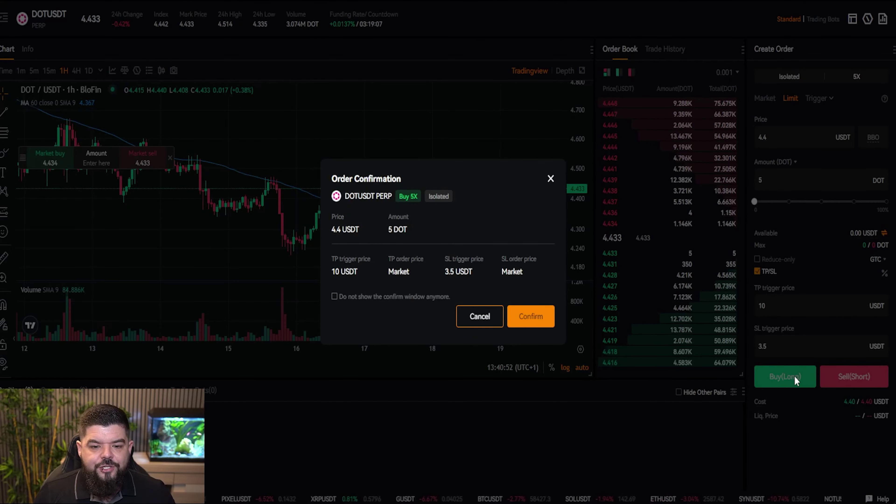